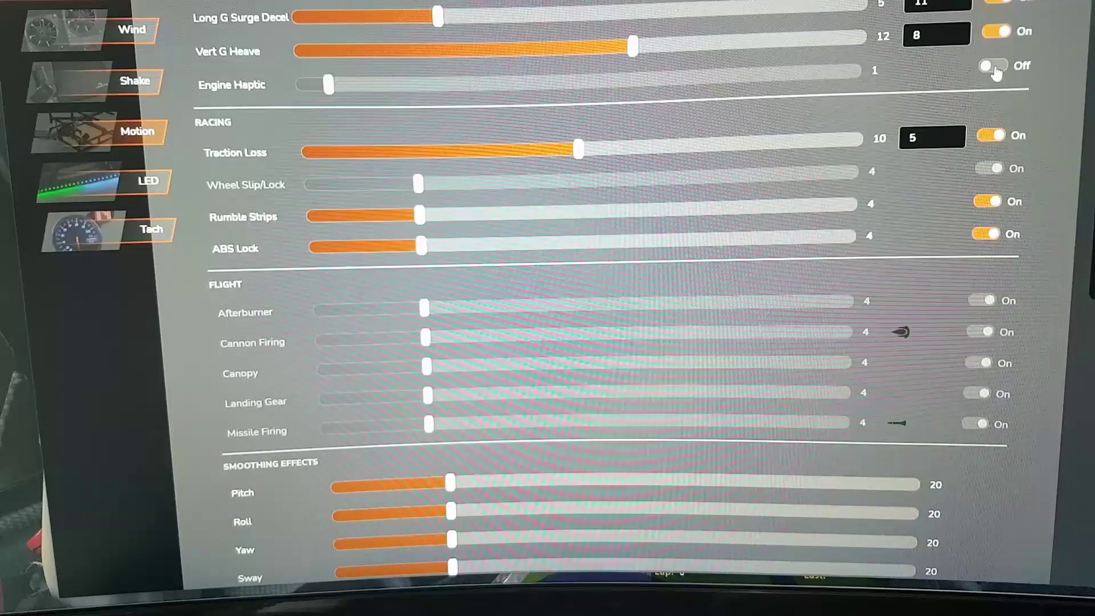
# Switch the Engine Haptic effect on, leaving its intensity at 1.
pyautogui.click(997, 70)
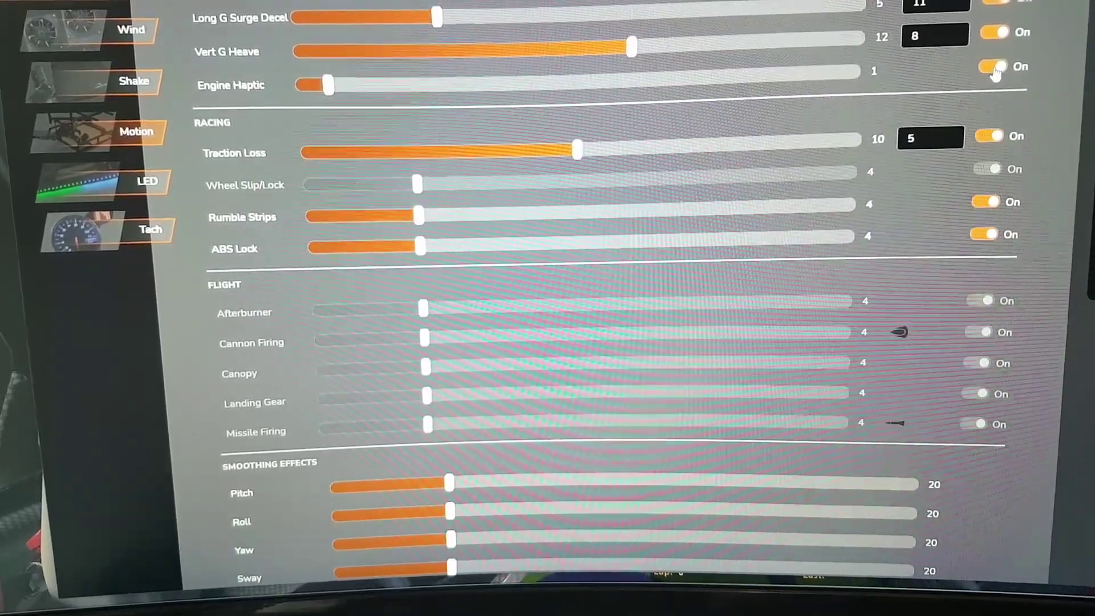